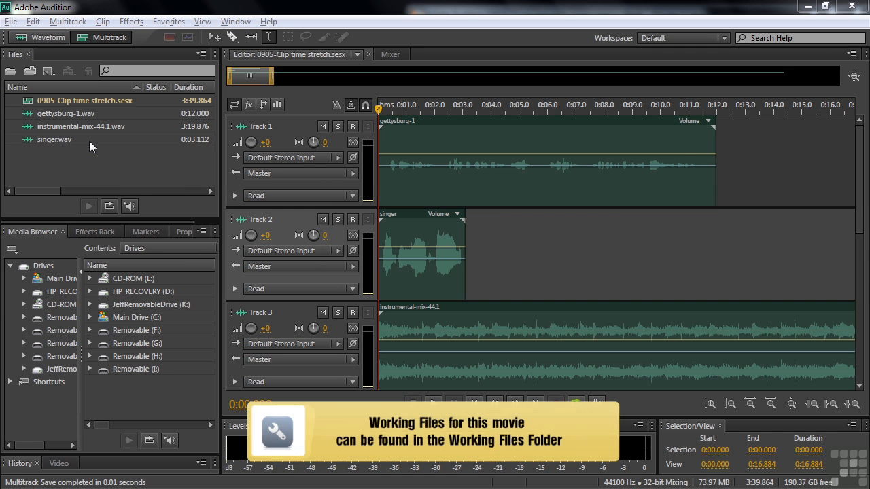
- Dismiss the file import window without importing, then switch on global clip stretching
double_click(64, 155)
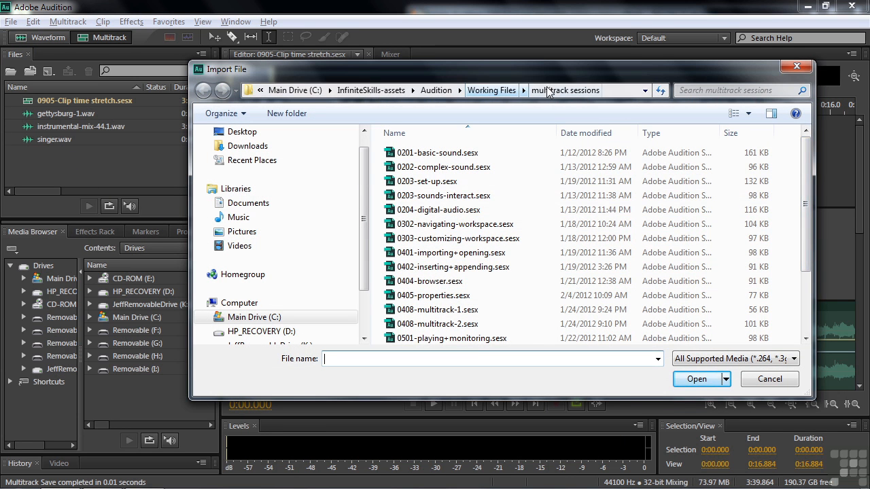
scroll(544, 292, "down", 2)
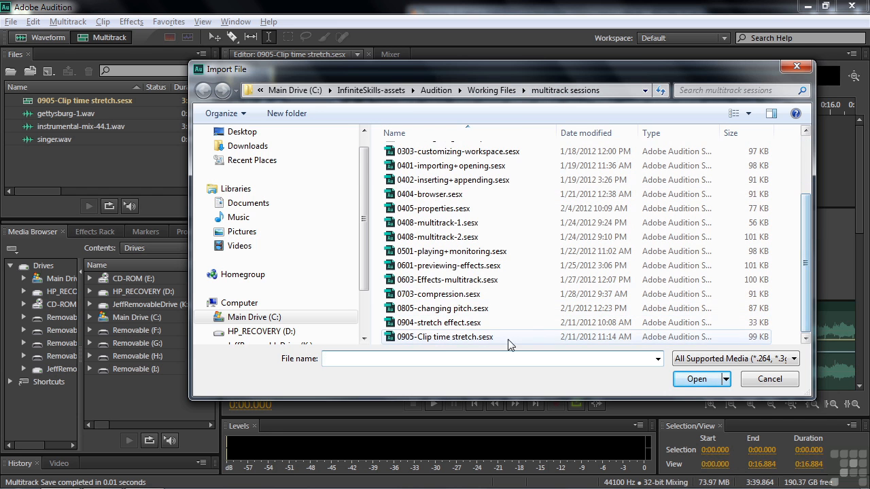
left_click(767, 380)
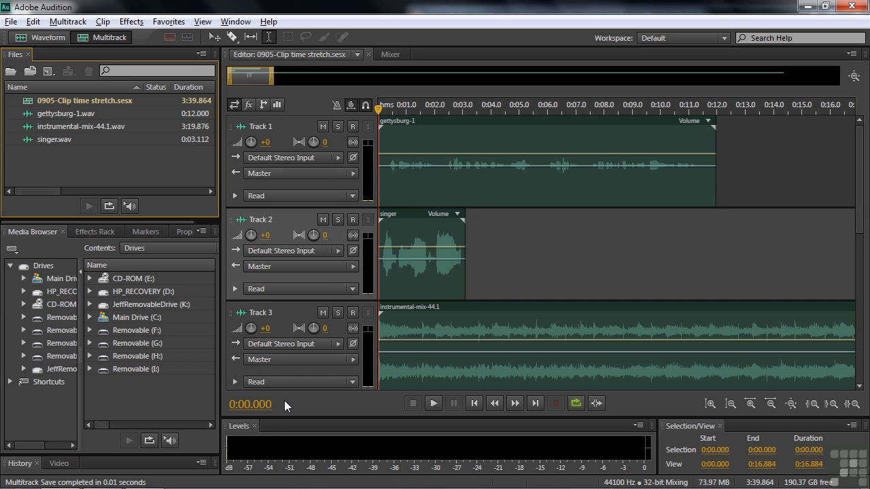
left_click(350, 107)
- Stretch the gettysburg clip shorter, then to 125%, then back to 100%
left_click_drag(714, 187, 716, 206)
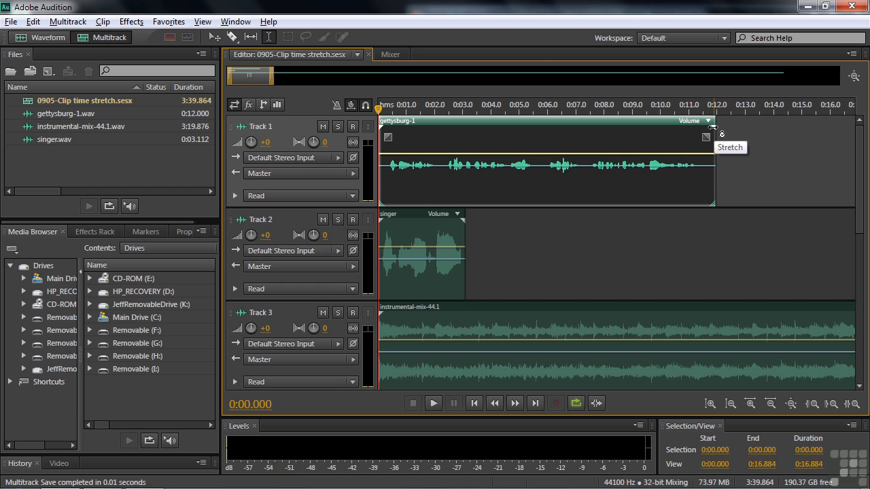
mouse_move(712, 126)
left_mouse_down()
mouse_move(795, 129)
mouse_move(590, 134)
mouse_move(725, 129)
mouse_move(713, 127)
left_mouse_up()
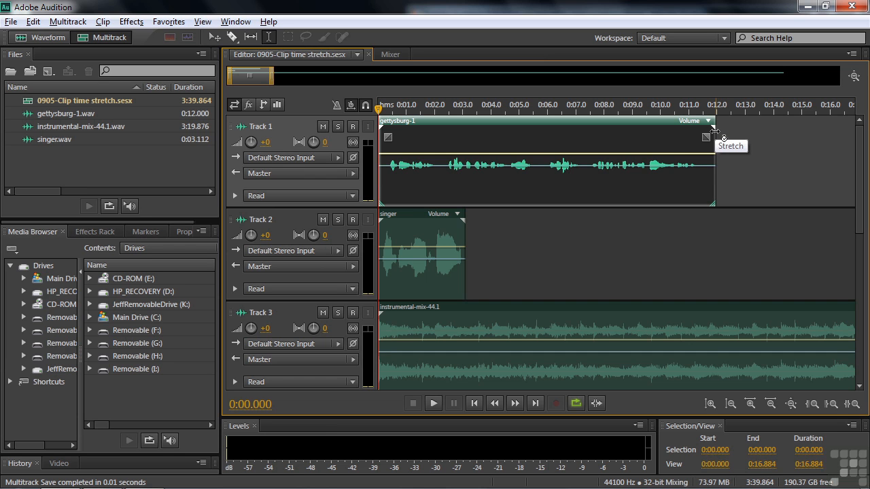
mouse_move(715, 126)
left_mouse_down()
mouse_move(728, 126)
mouse_move(718, 128)
left_mouse_up()
- Enable snapping, trim the clip end and restore it to 0:12.0, then toggle global stretching
left_click(365, 106)
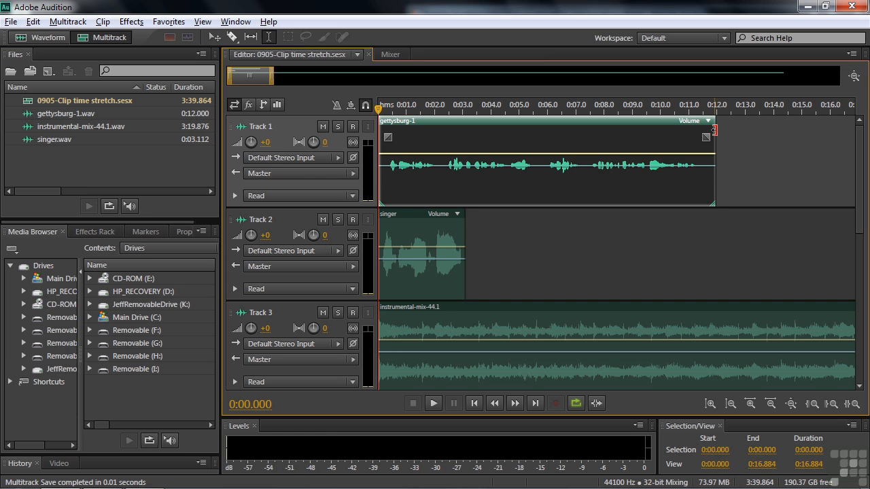
left_click_drag(713, 130, 783, 136)
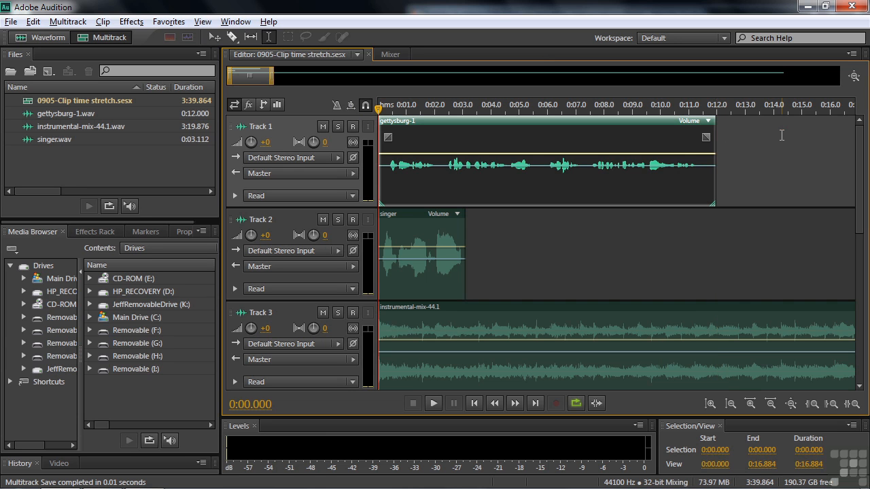
left_click(355, 104)
- Show the gettysburg-1 clip's properties and drag the Properties panel taller to reveal Stretch
left_click(181, 231)
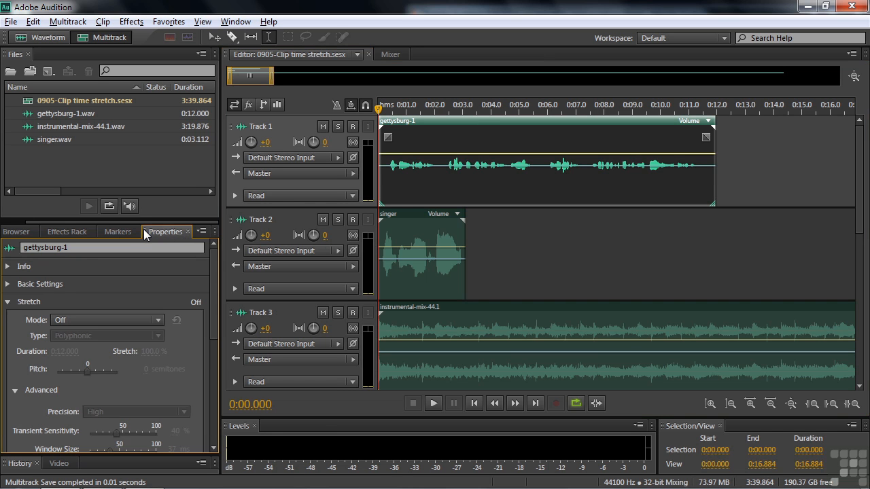
left_click(235, 21)
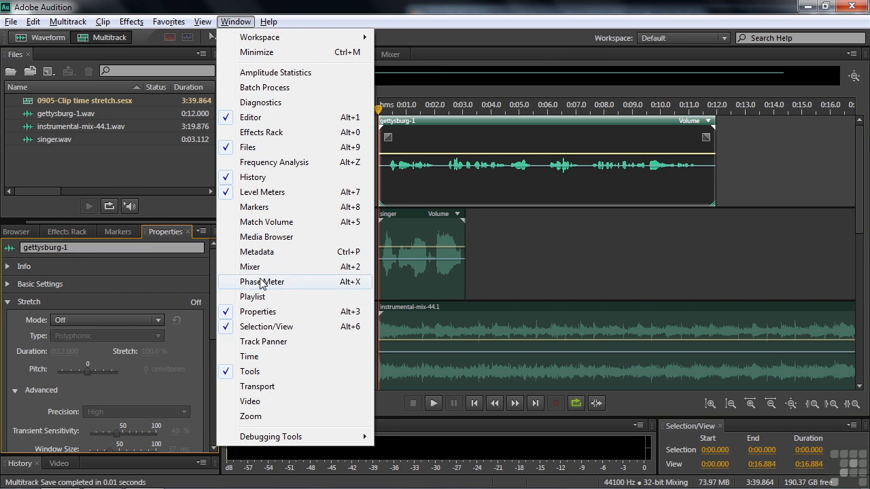
left_click(337, 11)
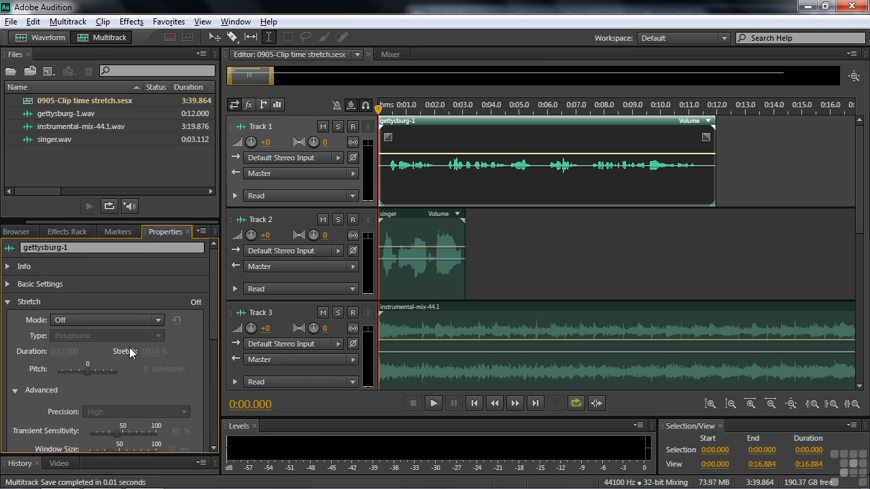
left_click_drag(137, 221, 138, 187)
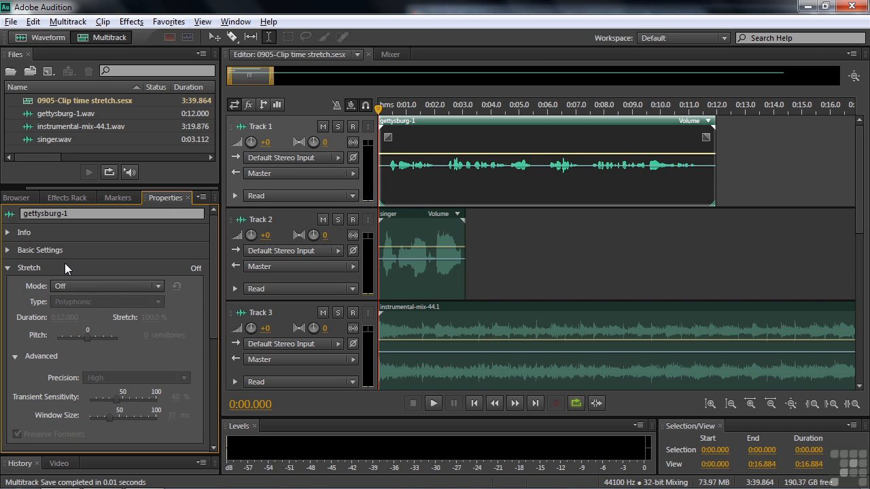
double_click(44, 138)
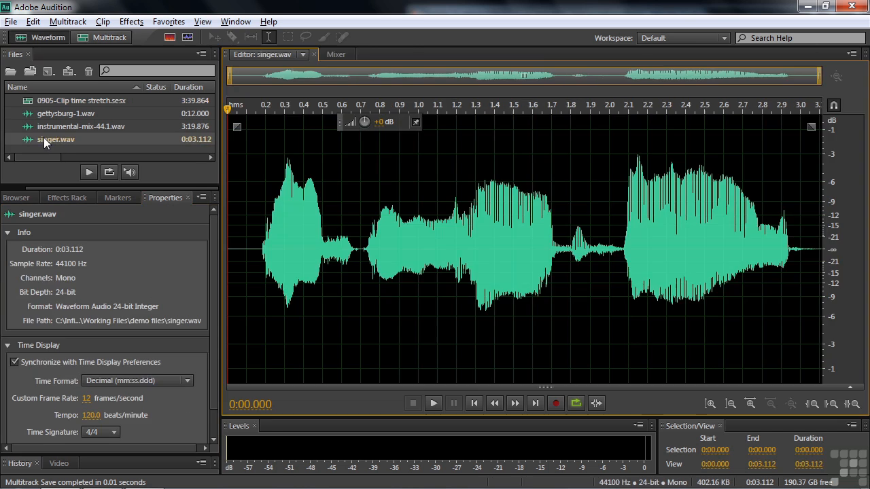
mouse_move(213, 248)
left_mouse_down()
mouse_move(208, 313)
mouse_move(212, 242)
left_mouse_up()
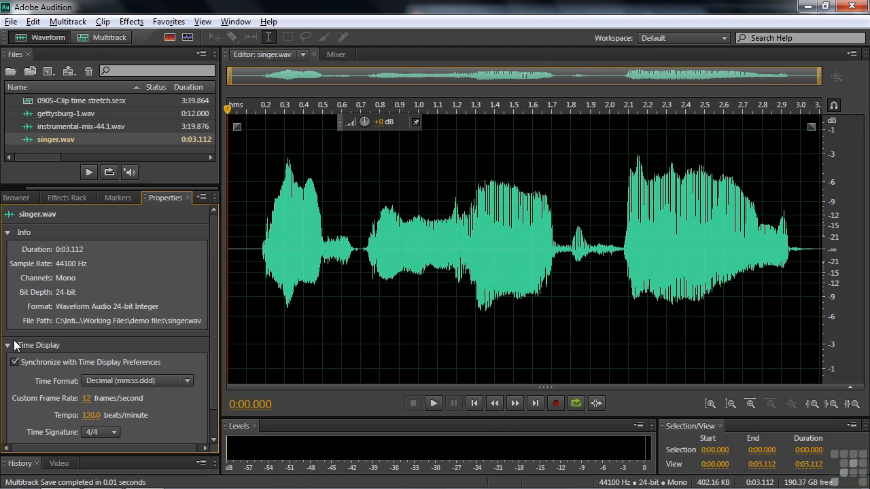
double_click(27, 102)
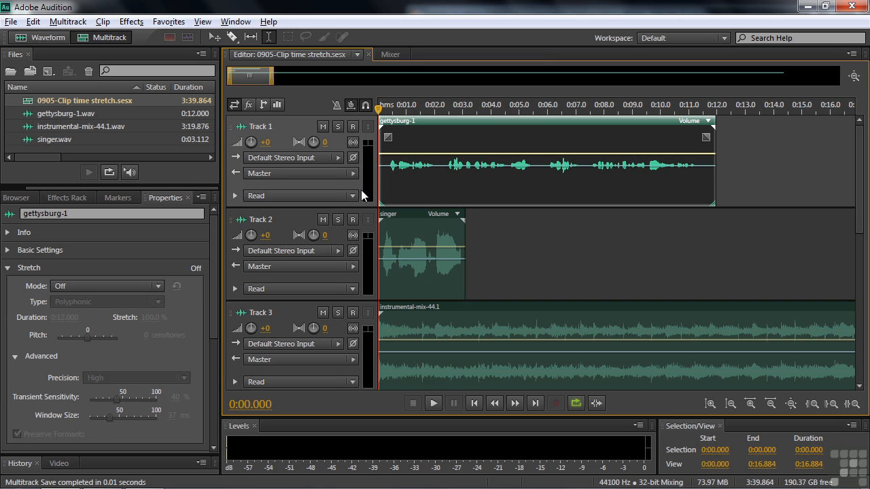
- Solo Track 1, listen, raise its volume to +8.7 dB, and listen again
left_click(337, 127)
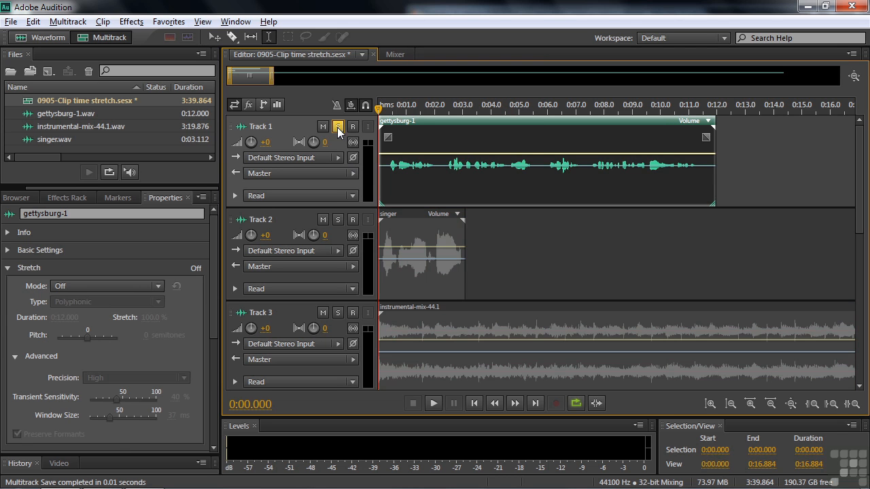
key("space")
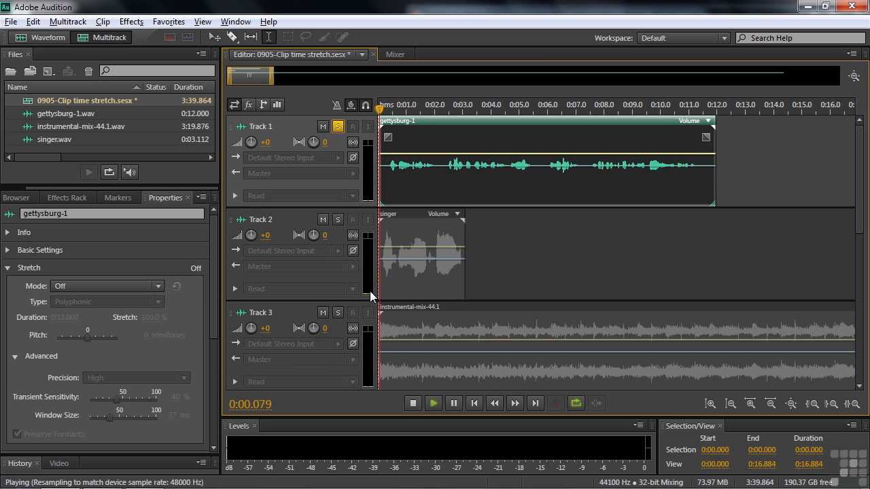
key("space")
left_click_drag(266, 142, 296, 150)
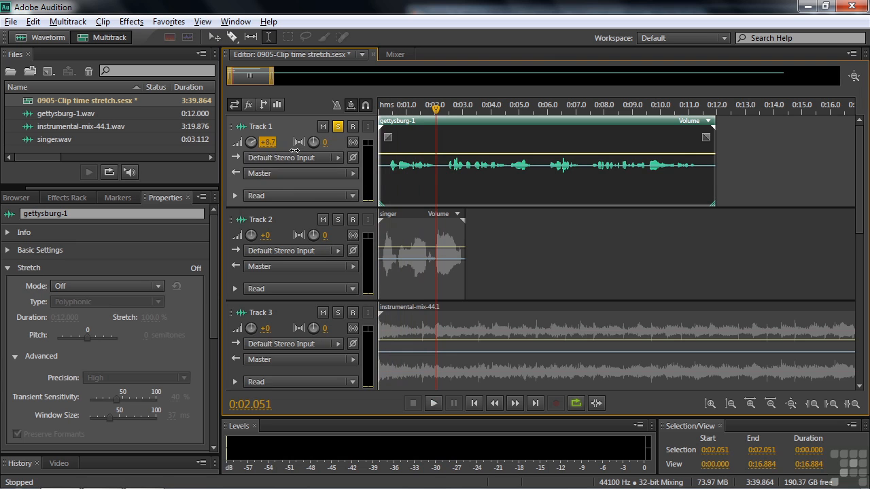
key("space")
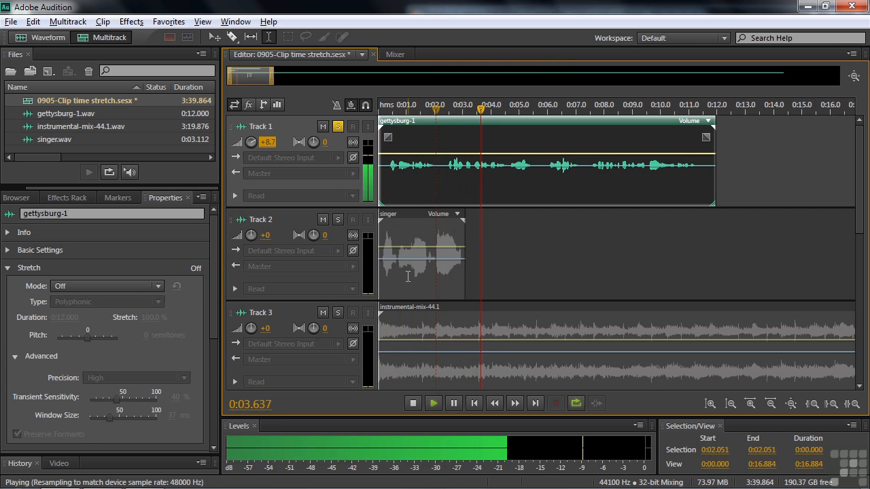
key("space")
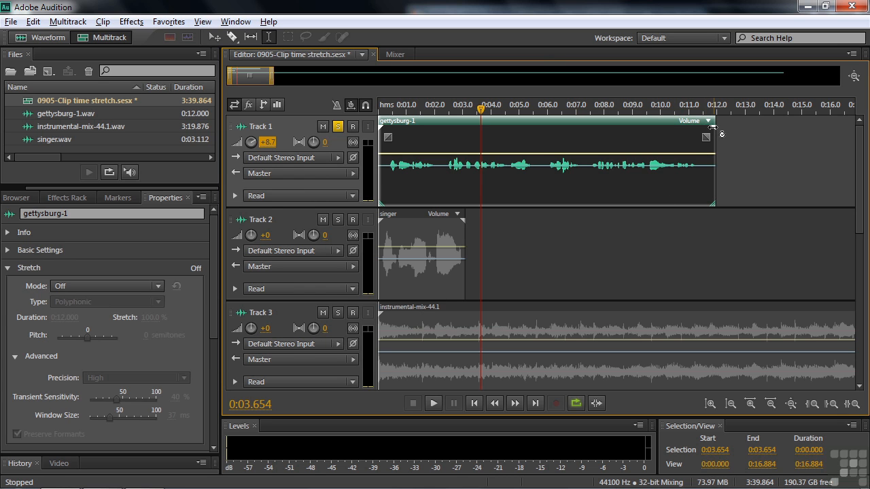
- Stretch the gettysburg clip to 0:10.0 (83.3%) and show the stretch mode choices
left_click_drag(712, 128, 660, 128)
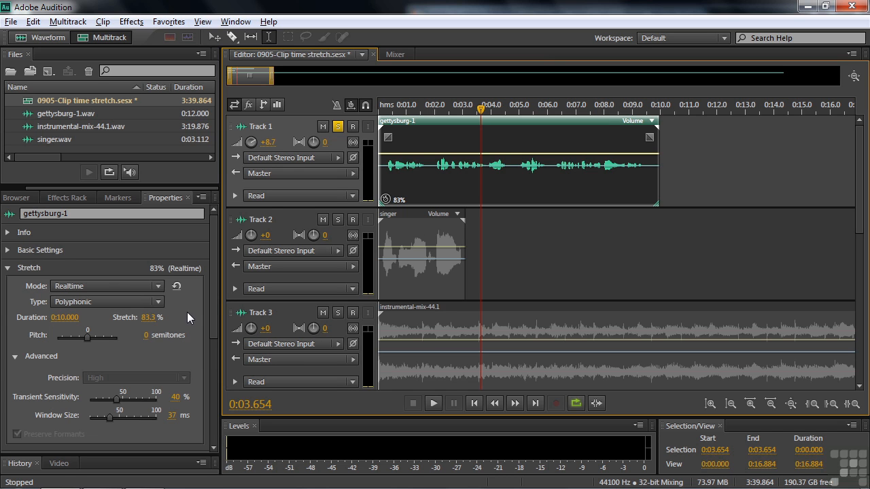
left_click(158, 286)
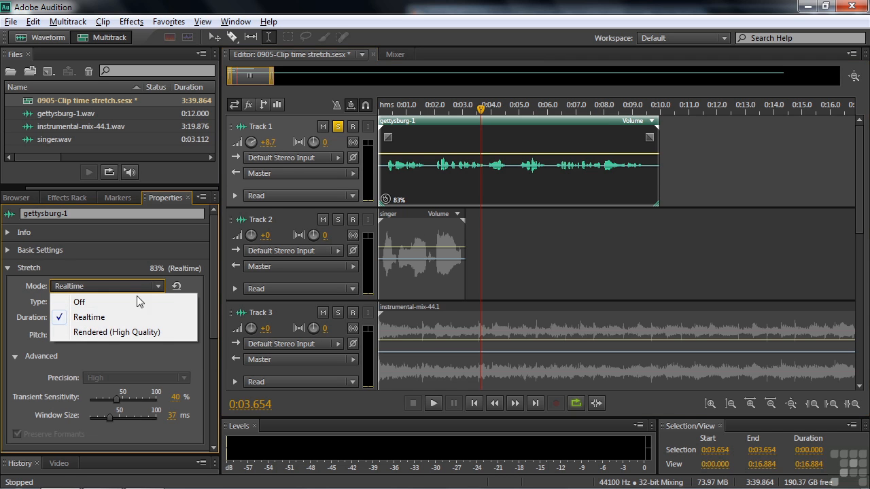
- Set the gettysburg-1 stretch mode to Rendered (High Quality)
left_click(105, 332)
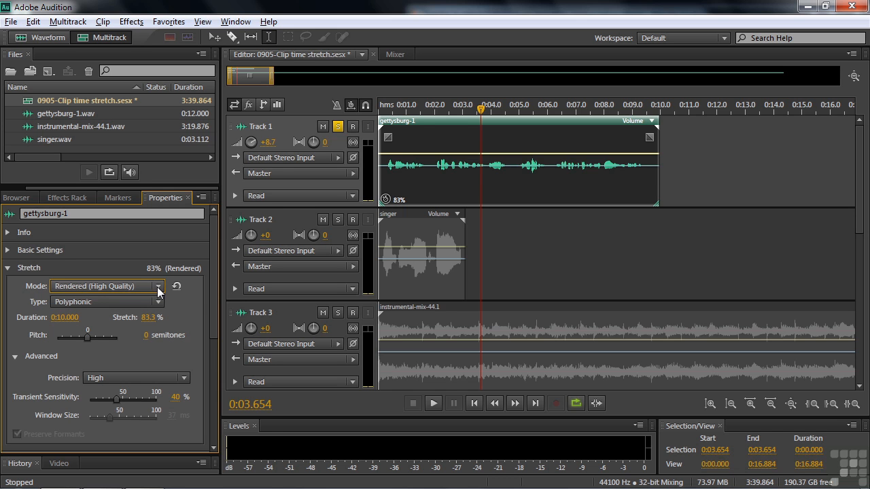
- Play from near the start, switch the stretch mode to Realtime, and listen again
left_click_drag(481, 108, 383, 135)
key("space")
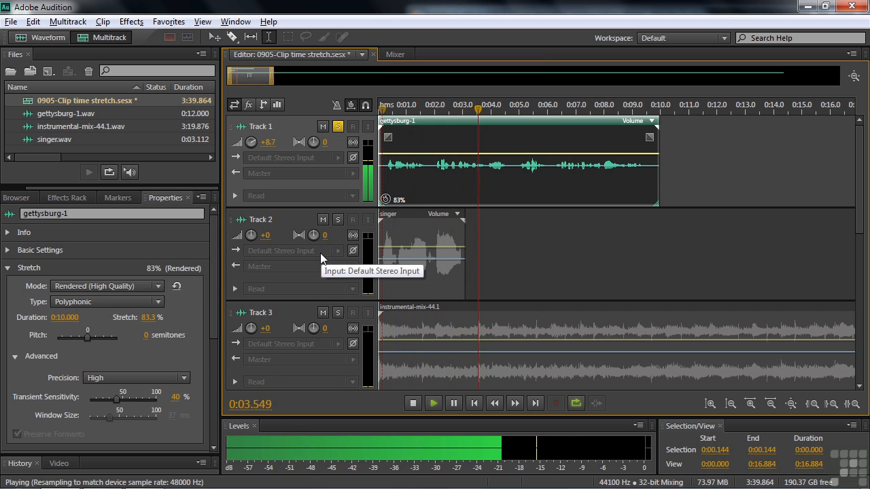
key("space")
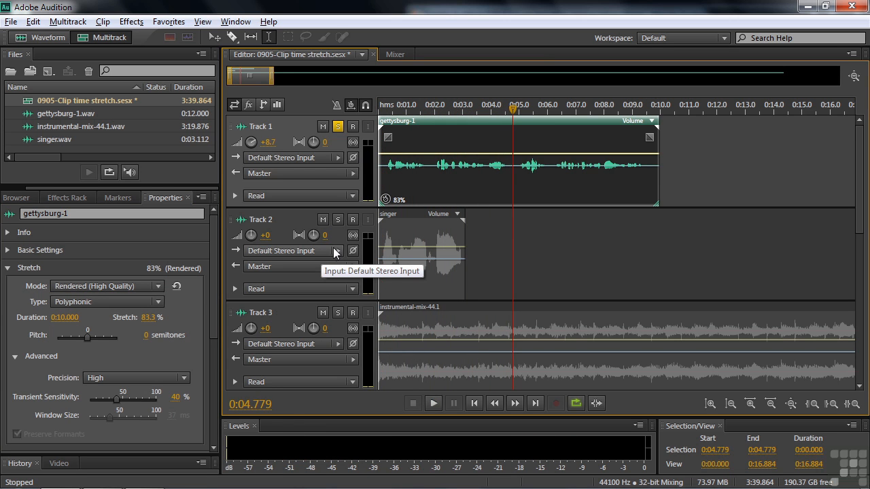
left_click(158, 286)
left_click(117, 317)
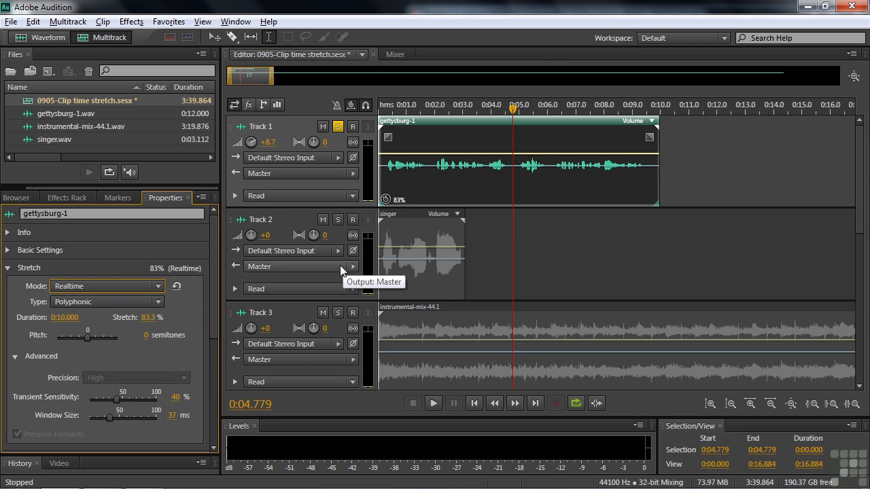
key("space")
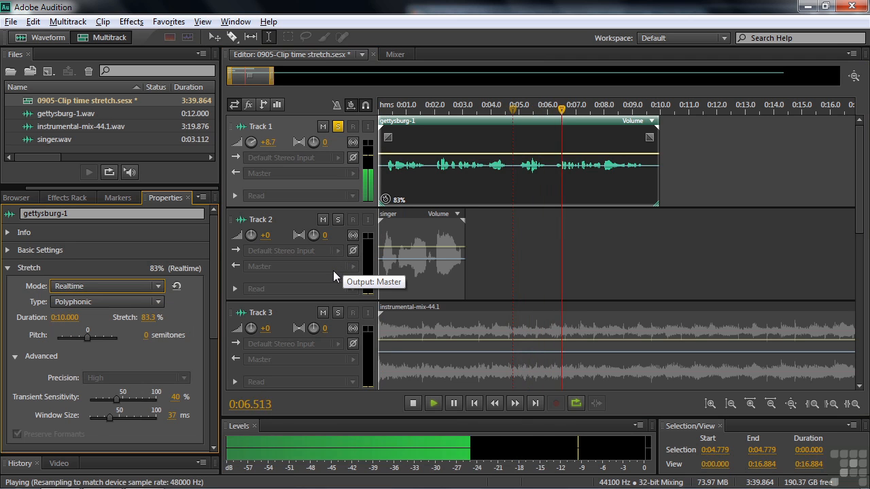
key("space")
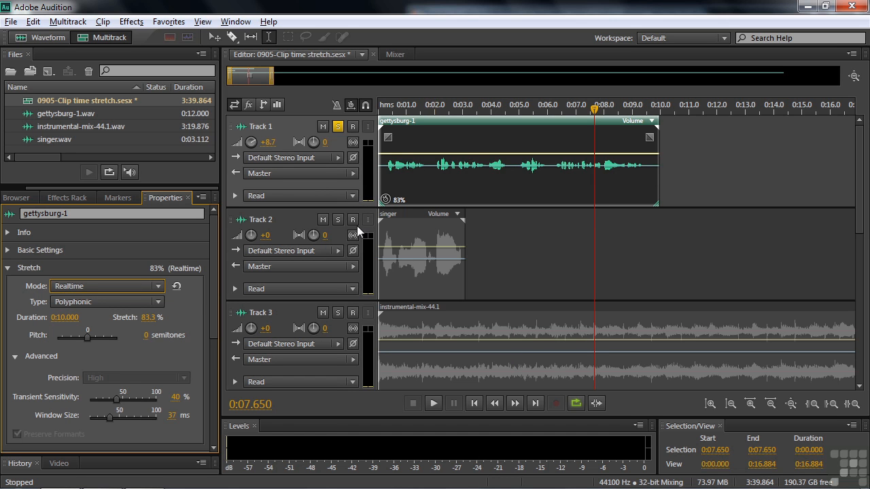
- Set the stretch type to Monophonic and play the clip from 0:01.972
left_click(157, 303)
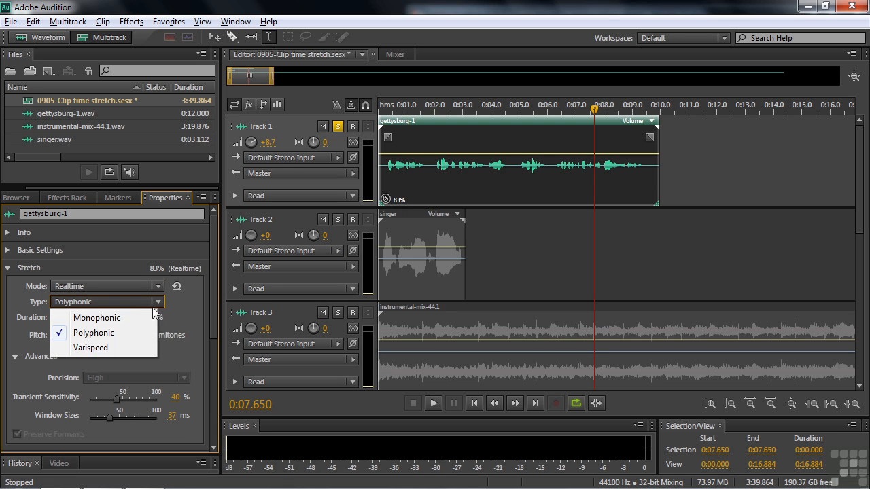
left_click(131, 318)
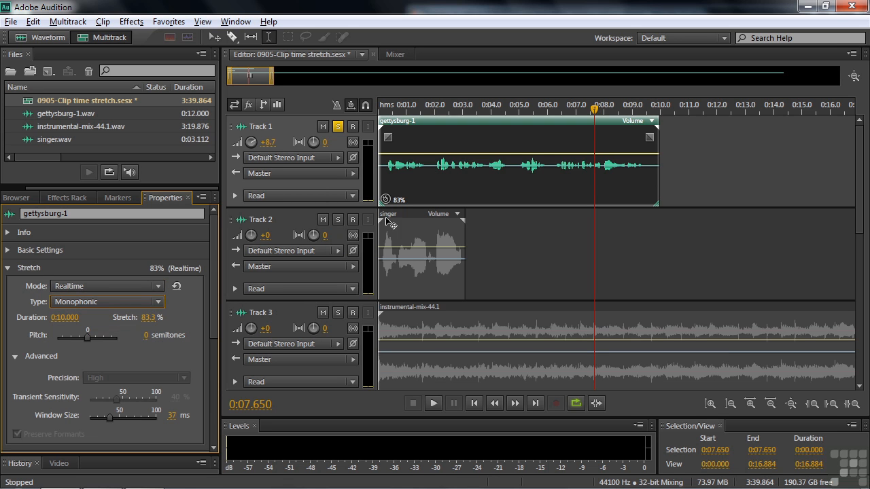
left_click_drag(594, 110, 434, 145)
key("space")
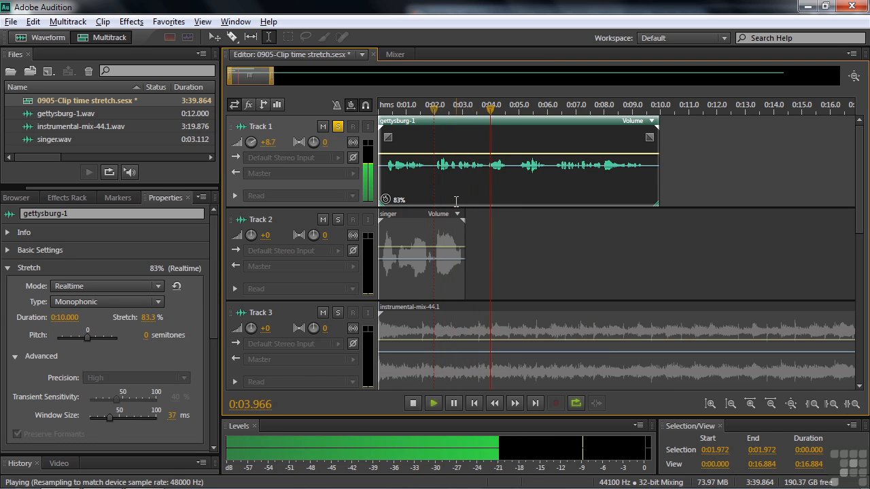
key("space")
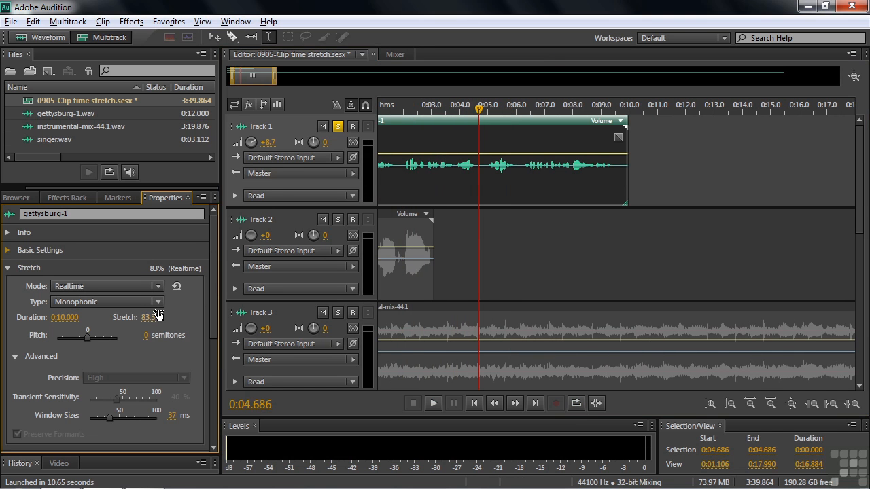
- Try the Varispeed type and hear its raised pitch, then return to Monophonic
left_click(156, 301)
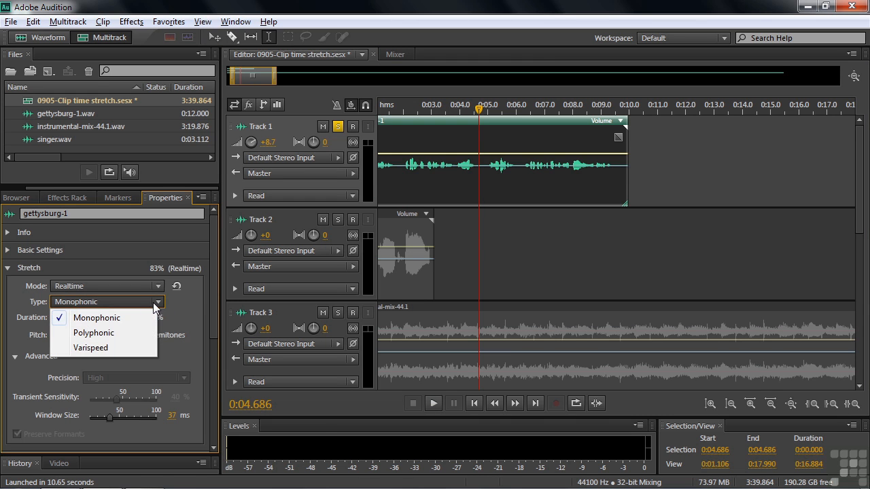
left_click(109, 348)
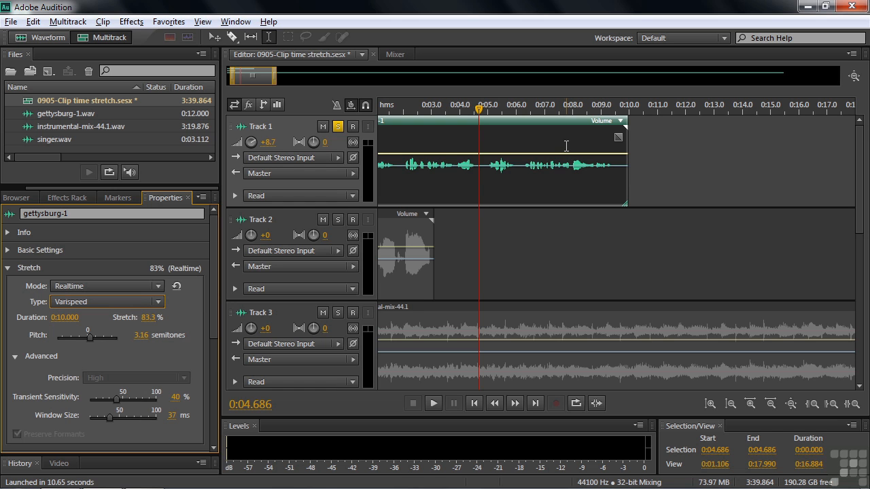
key("space")
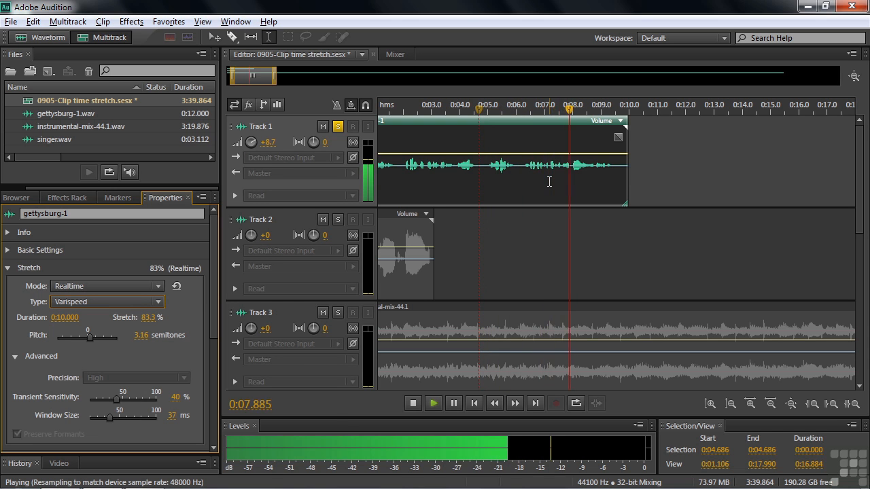
key("space")
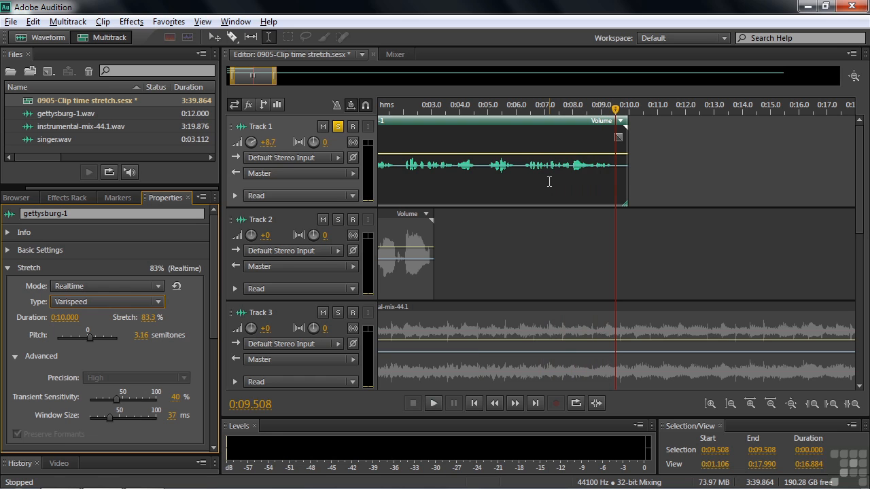
left_click(135, 302)
left_click(135, 318)
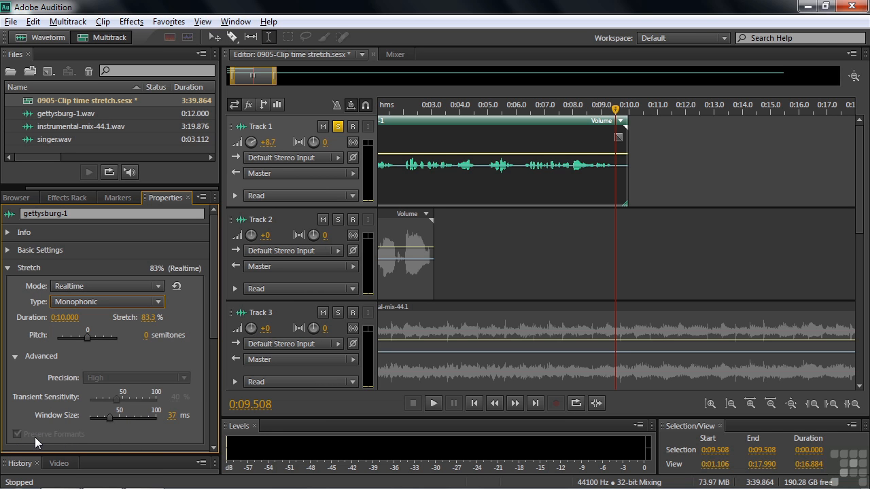
left_click(109, 286)
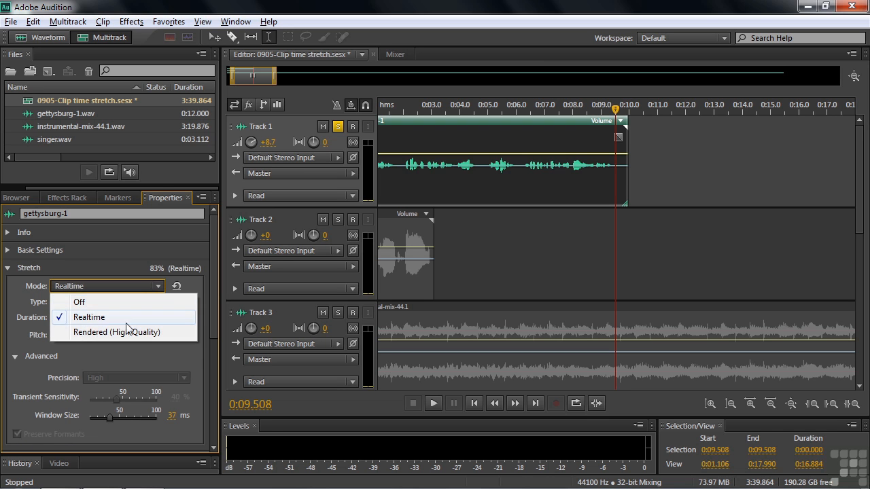
left_click(122, 332)
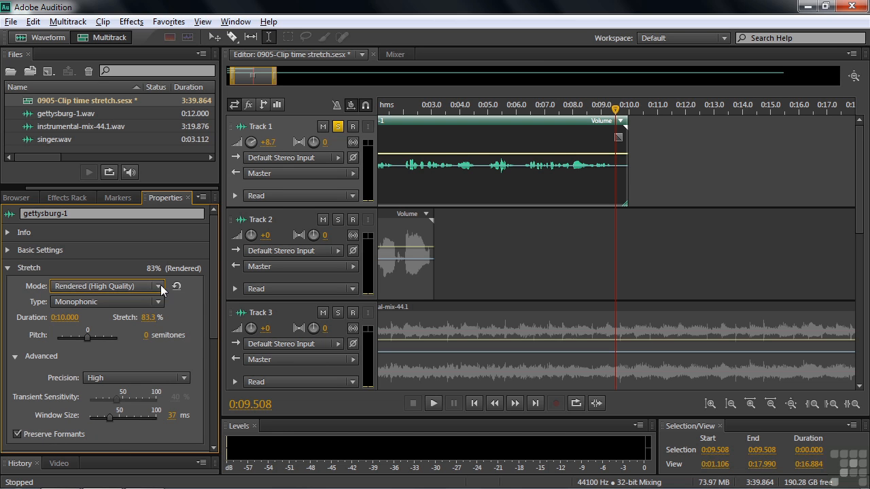
left_click(106, 286)
left_click(105, 318)
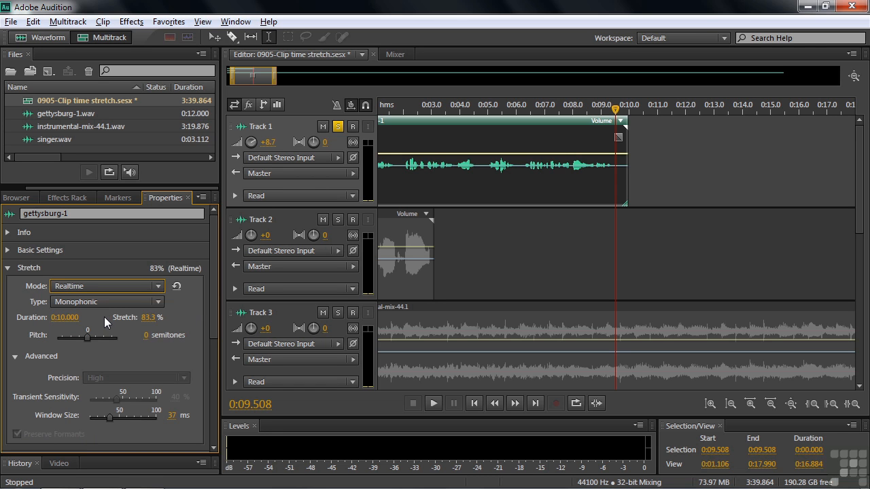
- Unsolo Track 1, solo Track 2, set the playhead to 0:01.250, and select the singer clip
left_click(338, 127)
left_click(338, 219)
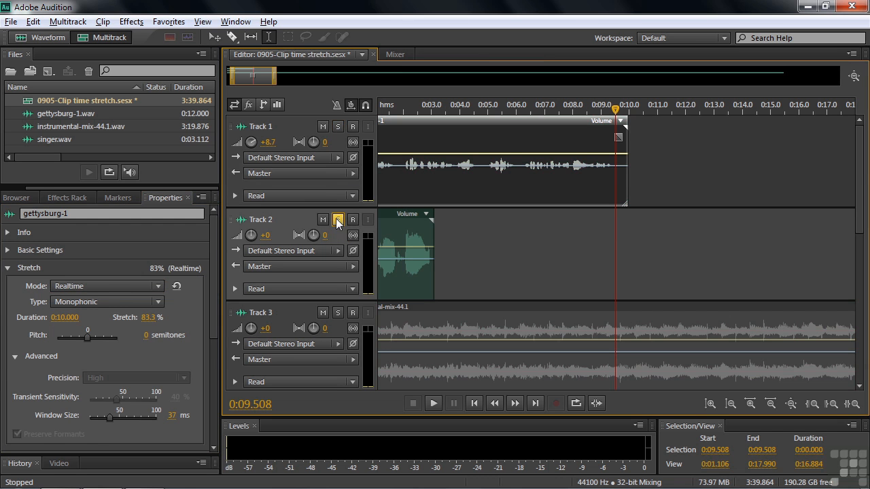
left_click_drag(621, 115, 382, 115)
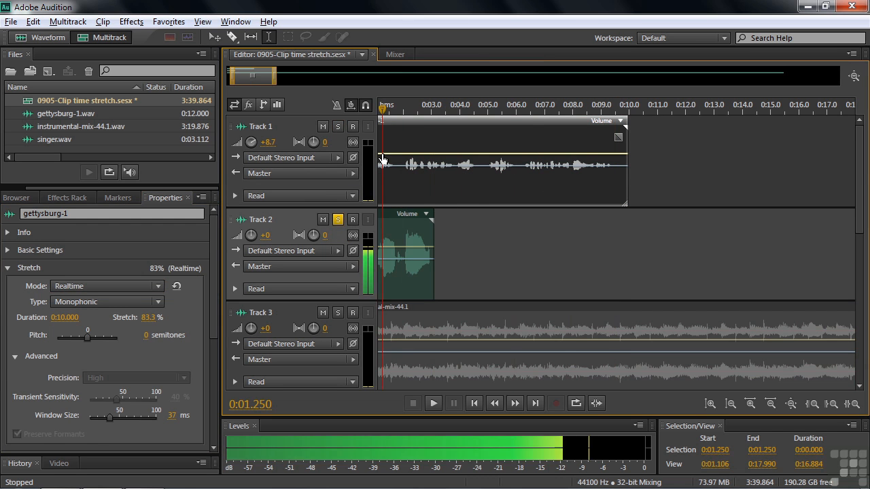
left_click(402, 218)
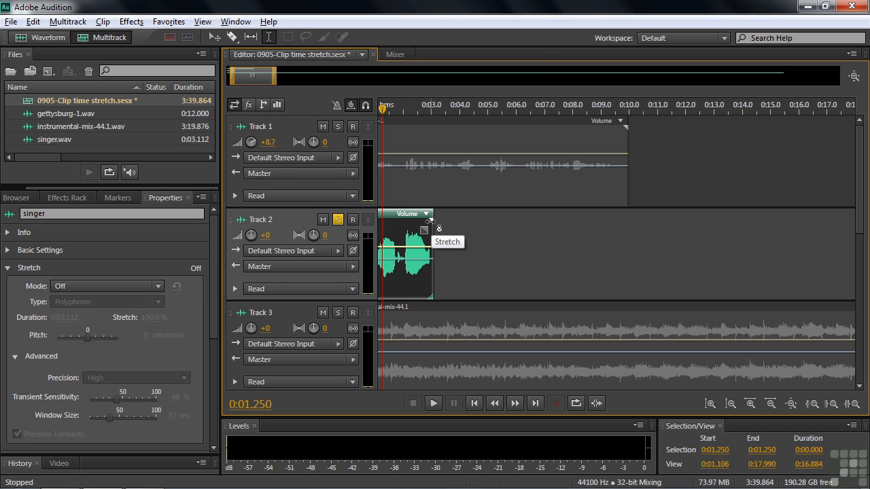
- Stretch the singer clip to about 120% with Monophonic type and play it
left_click_drag(430, 221, 448, 229)
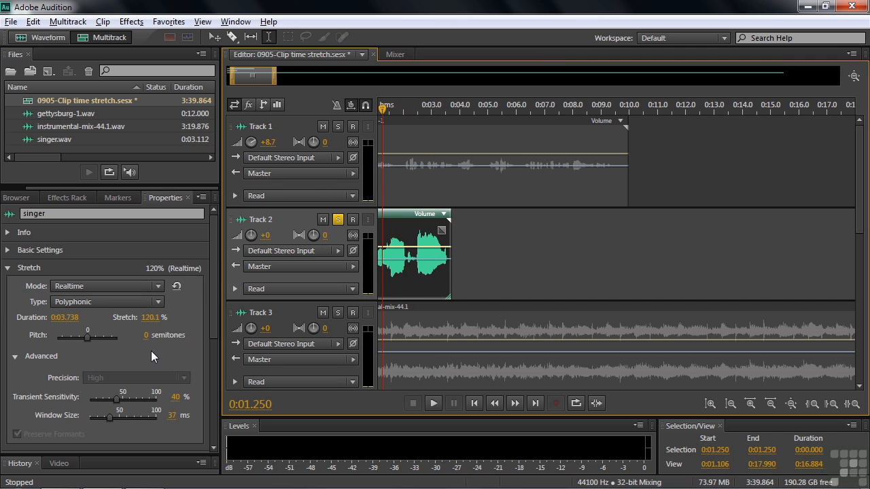
left_click(158, 301)
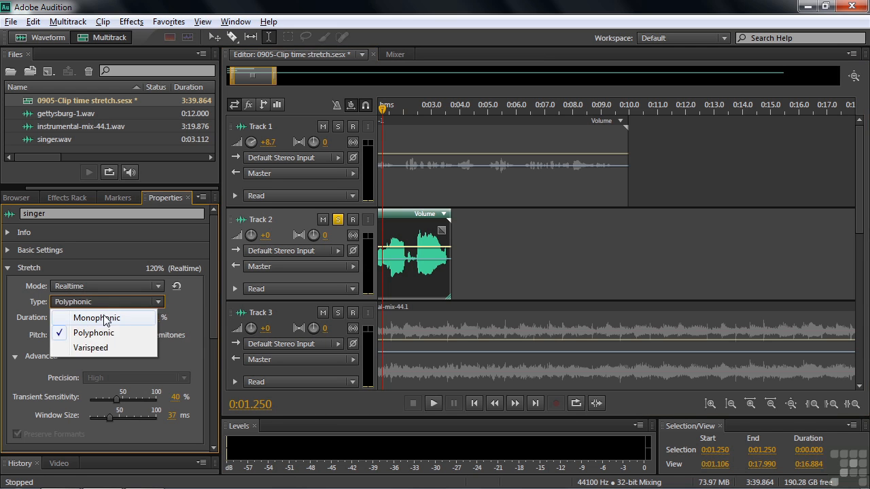
left_click(103, 313)
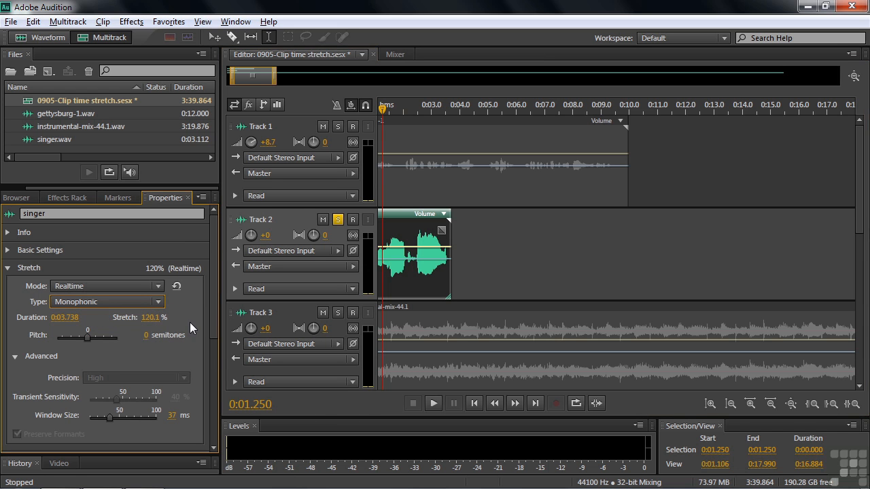
key("space")
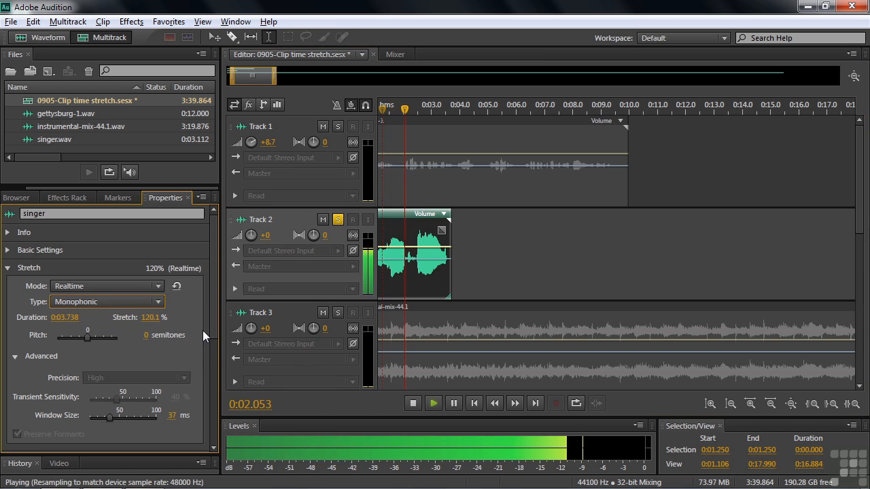
key("space")
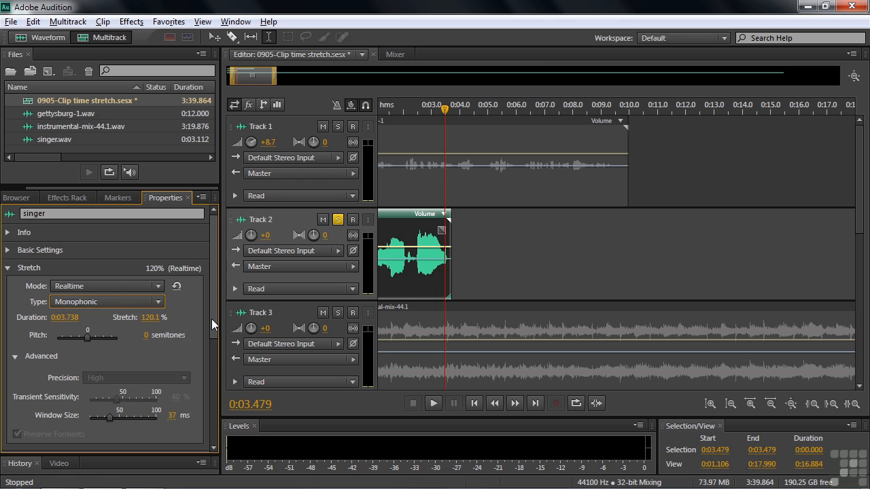
- Shorten the singer clip's stretch to about 85%, then play from 0:01.2 and from the start
left_click_drag(450, 220, 419, 221)
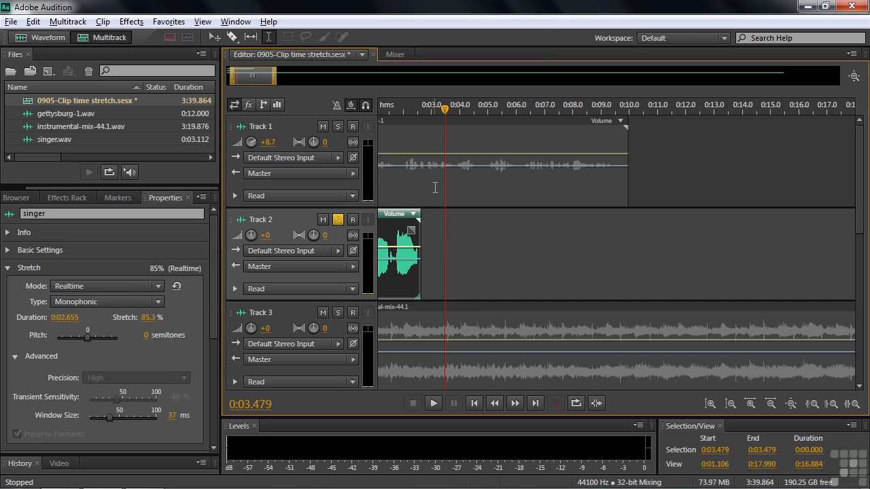
left_click_drag(444, 112, 381, 110)
key("space")
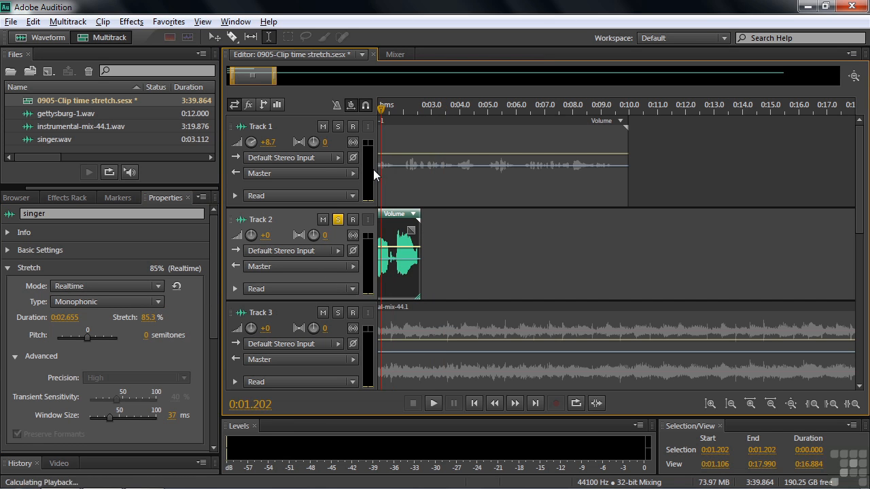
key("space")
left_click_drag(408, 111, 360, 127)
key("space")
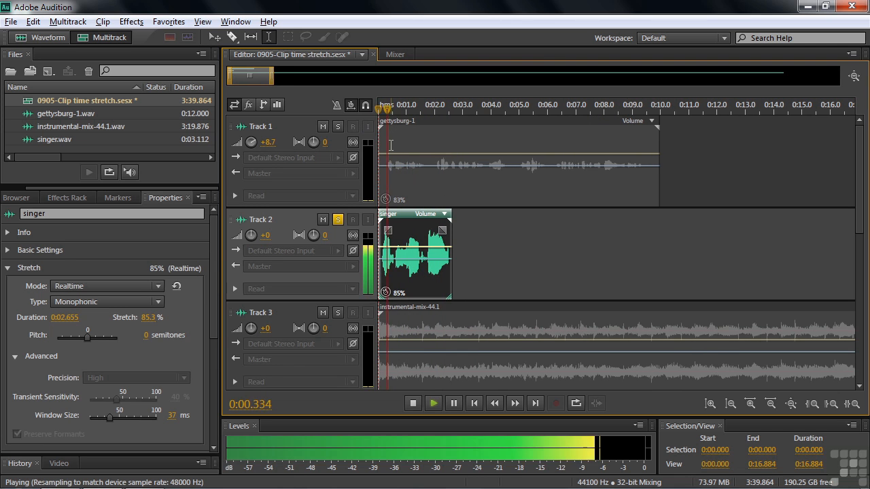
key("space")
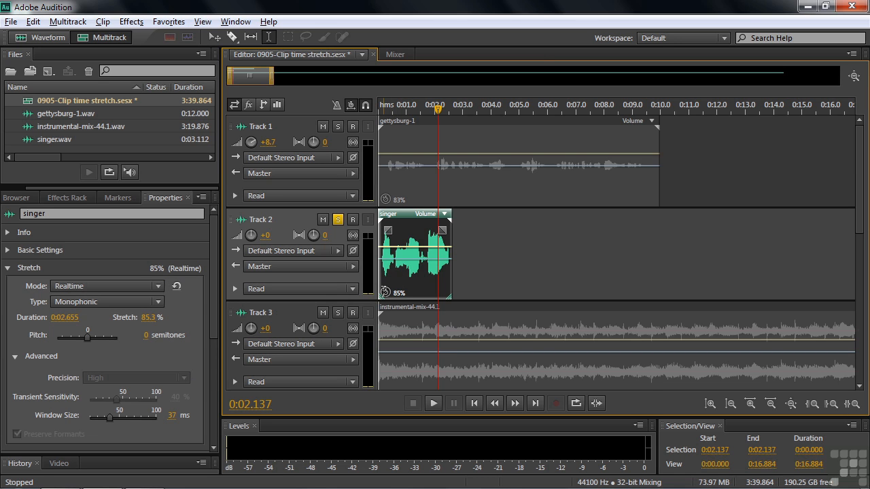
- Solo Track 3, unsolo Track 2, play it, select the instrumental-mix-44.1 clip, and zoom out fully
left_click(338, 313)
left_click(337, 220)
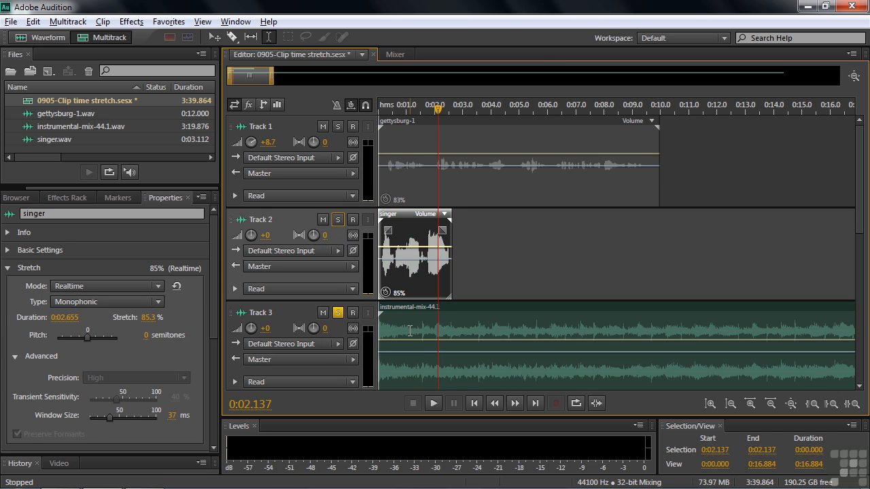
key("space")
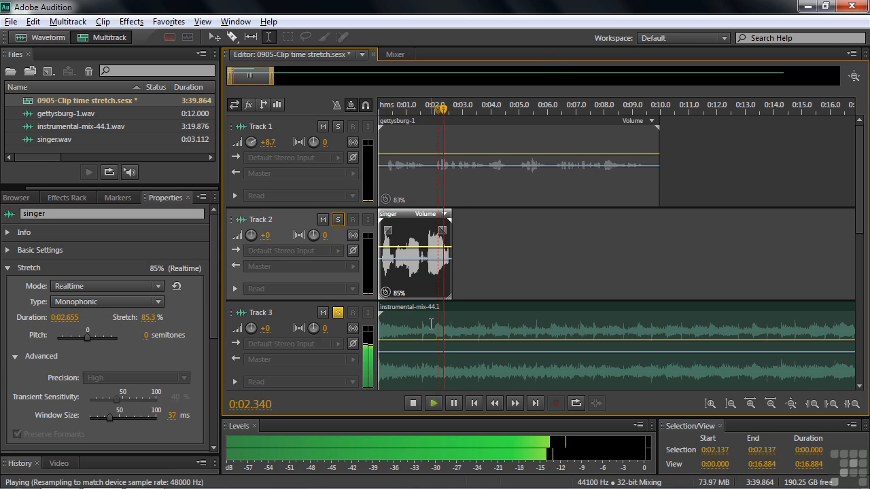
key("space")
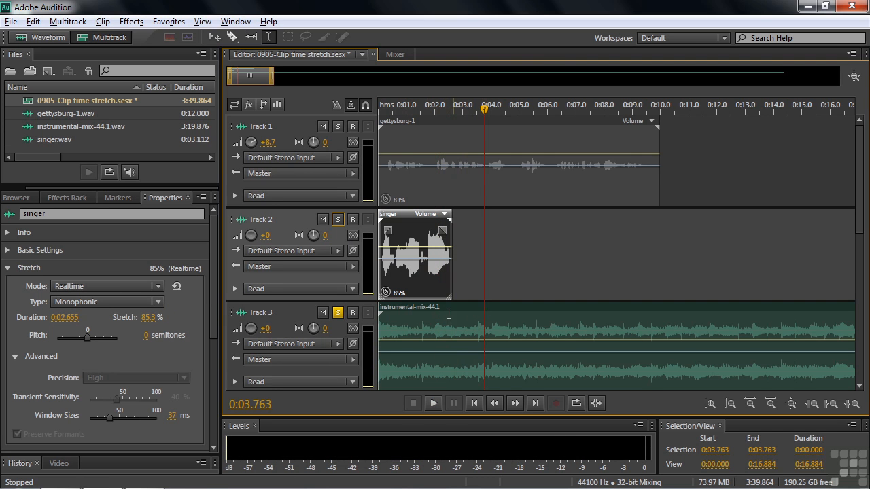
left_click(388, 318)
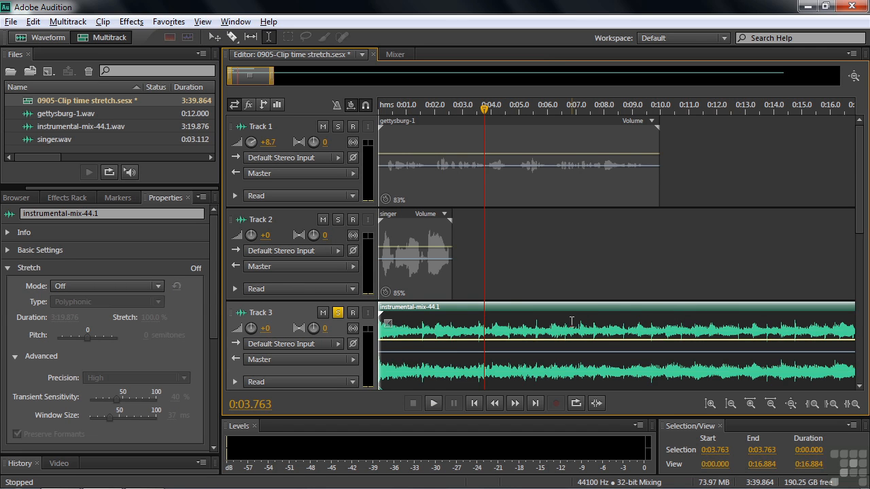
key("backslash")
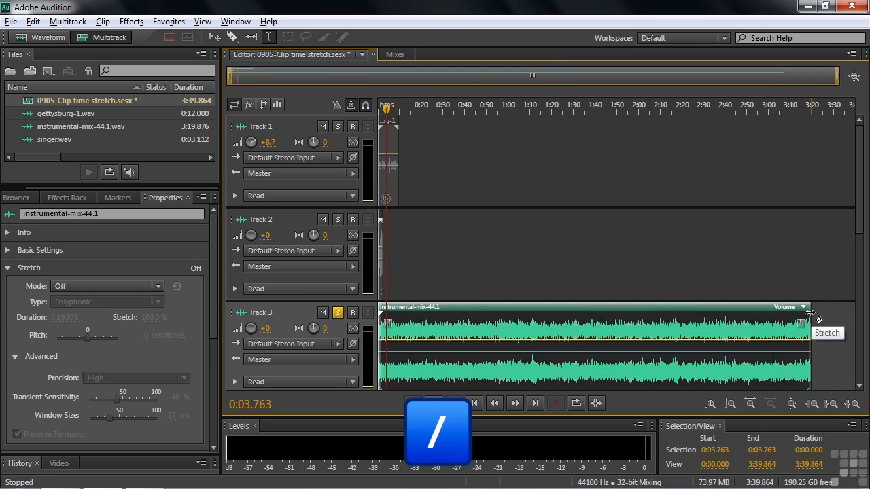
- Try a shorter stretch on the instrumental clip, then stretch it to 120% (4:00.000)
left_click_drag(811, 311, 747, 312)
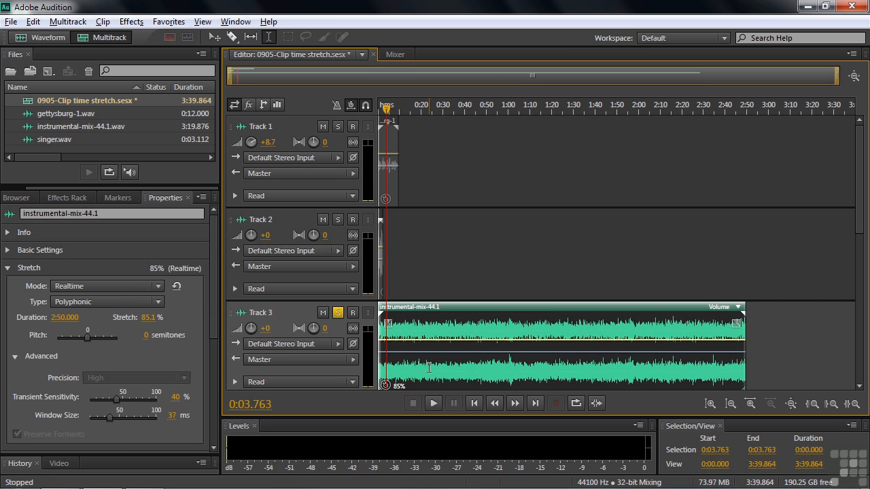
key("space")
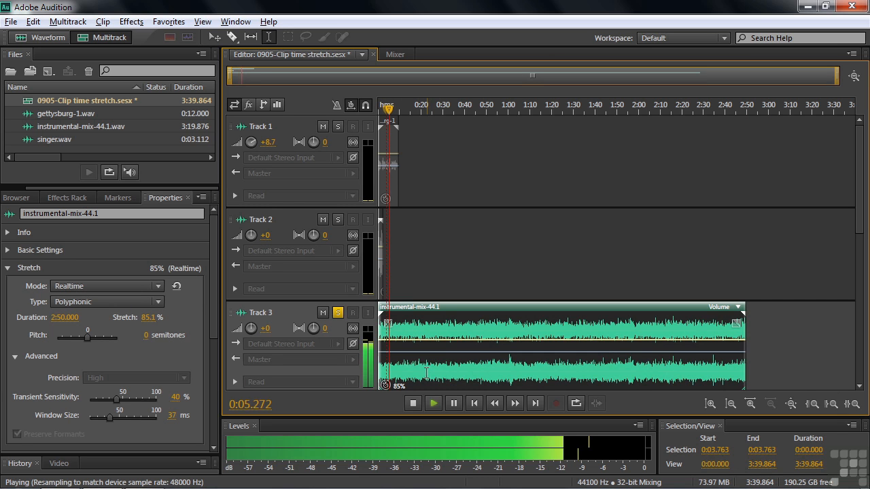
key("space")
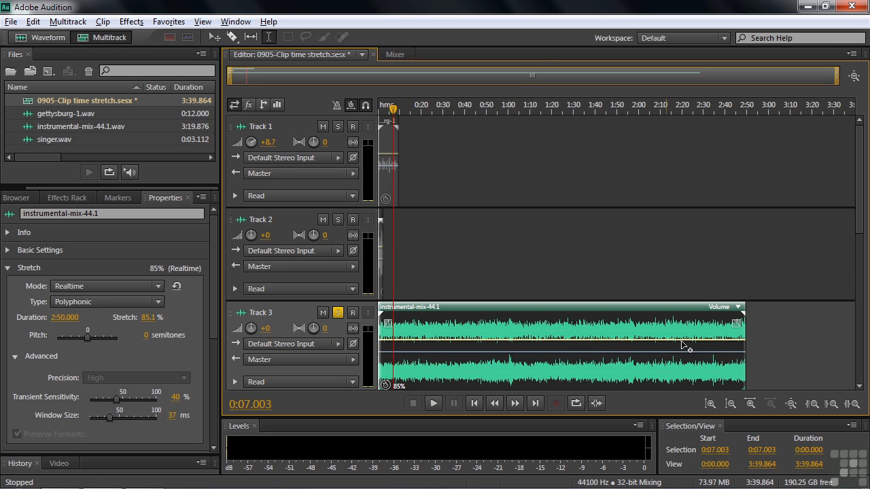
left_click_drag(744, 312, 837, 317)
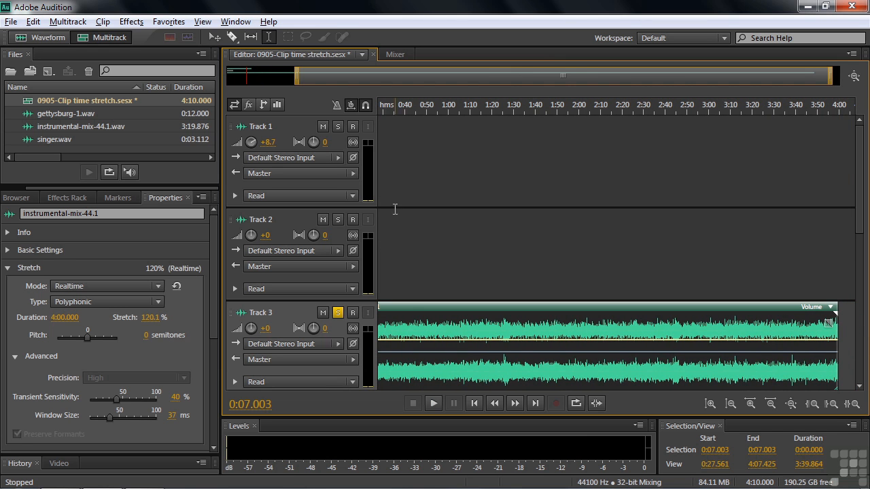
- Play the instrumental clip from about 0:38 to hear the current stretch
left_click(400, 109)
key("space")
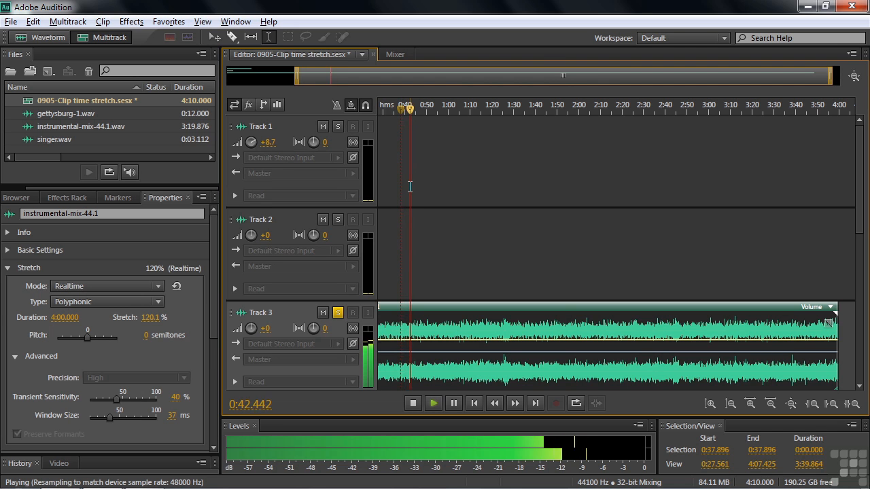
key("space")
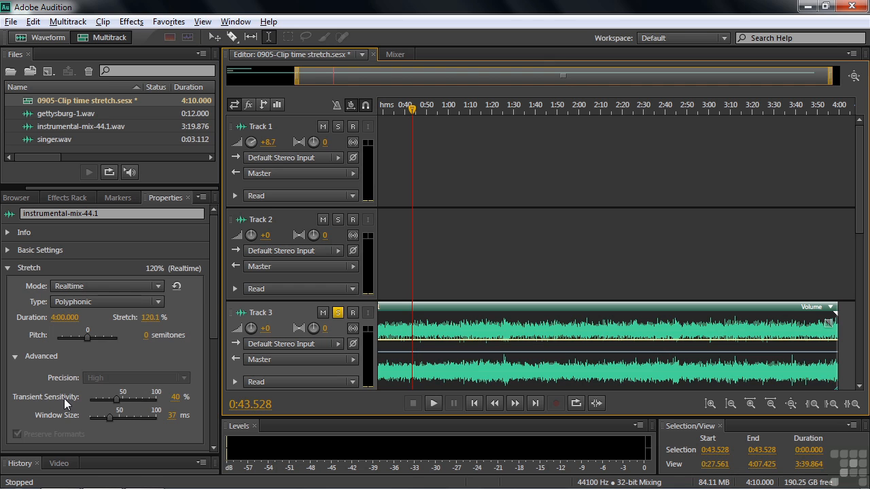
- Raise the stretch's Transient Sensitivity from 40% to 85% and play it back
left_click_drag(117, 398, 146, 397)
key("space")
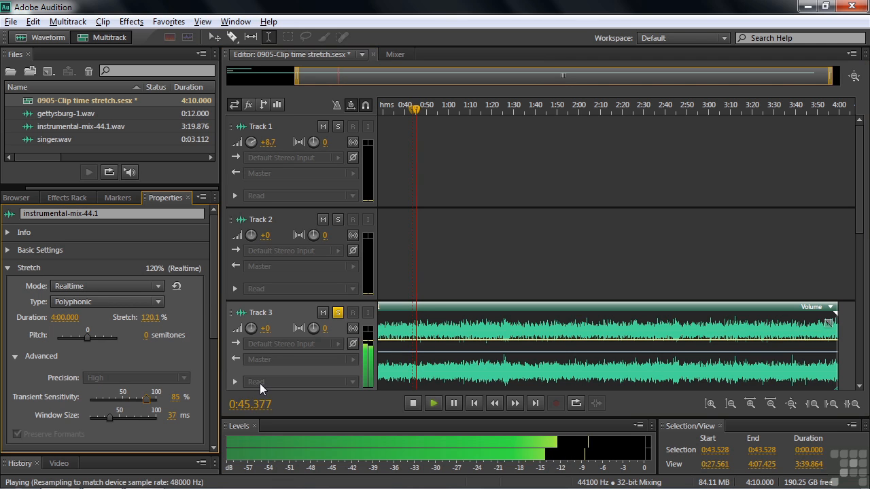
key("space")
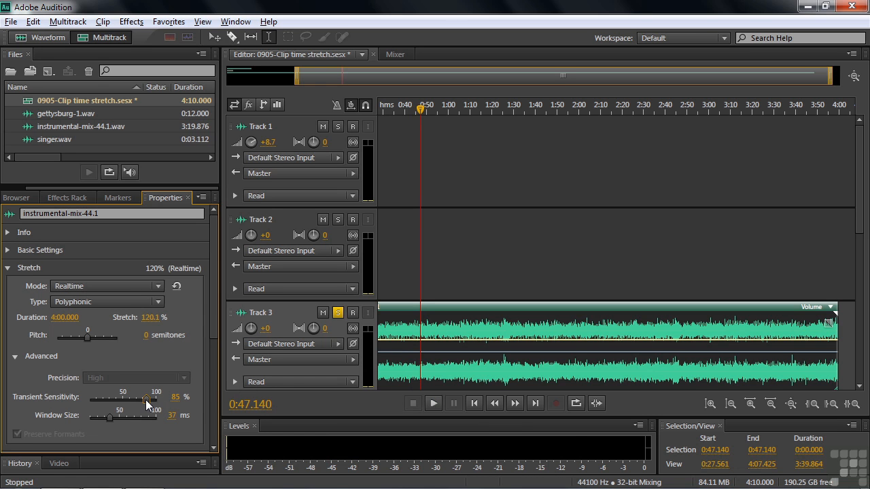
- Switch the instrumental's 120.1% stretch to Rendered (High Quality) mode and play it back
left_click(158, 286)
left_click(111, 333)
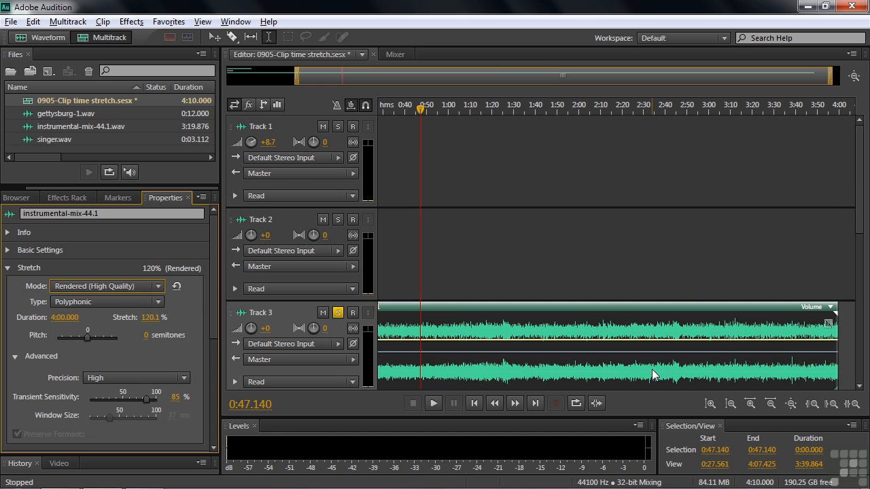
key("space")
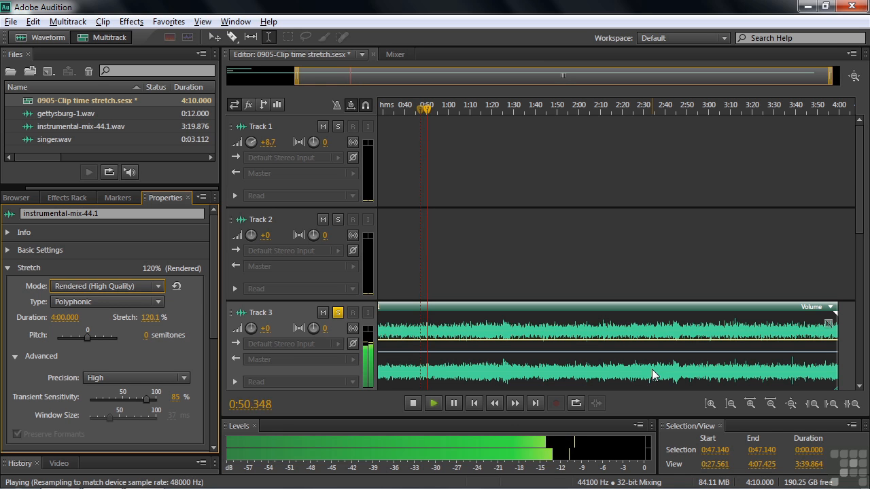
key("space")
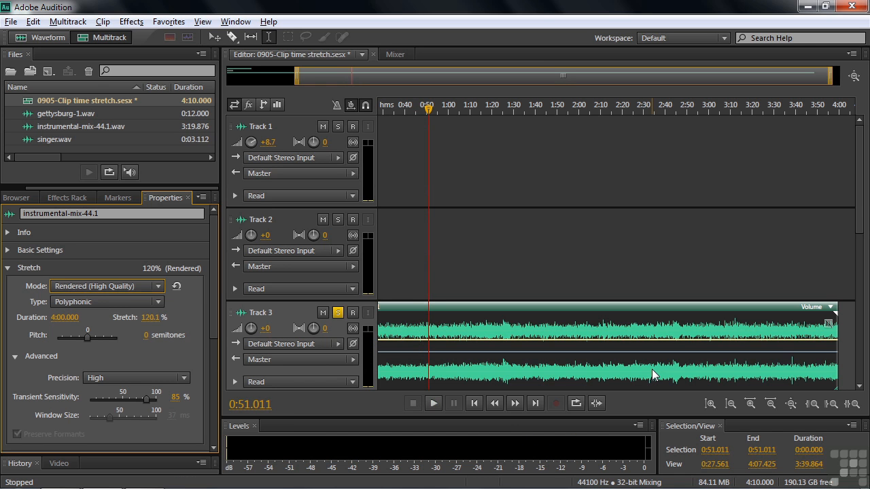